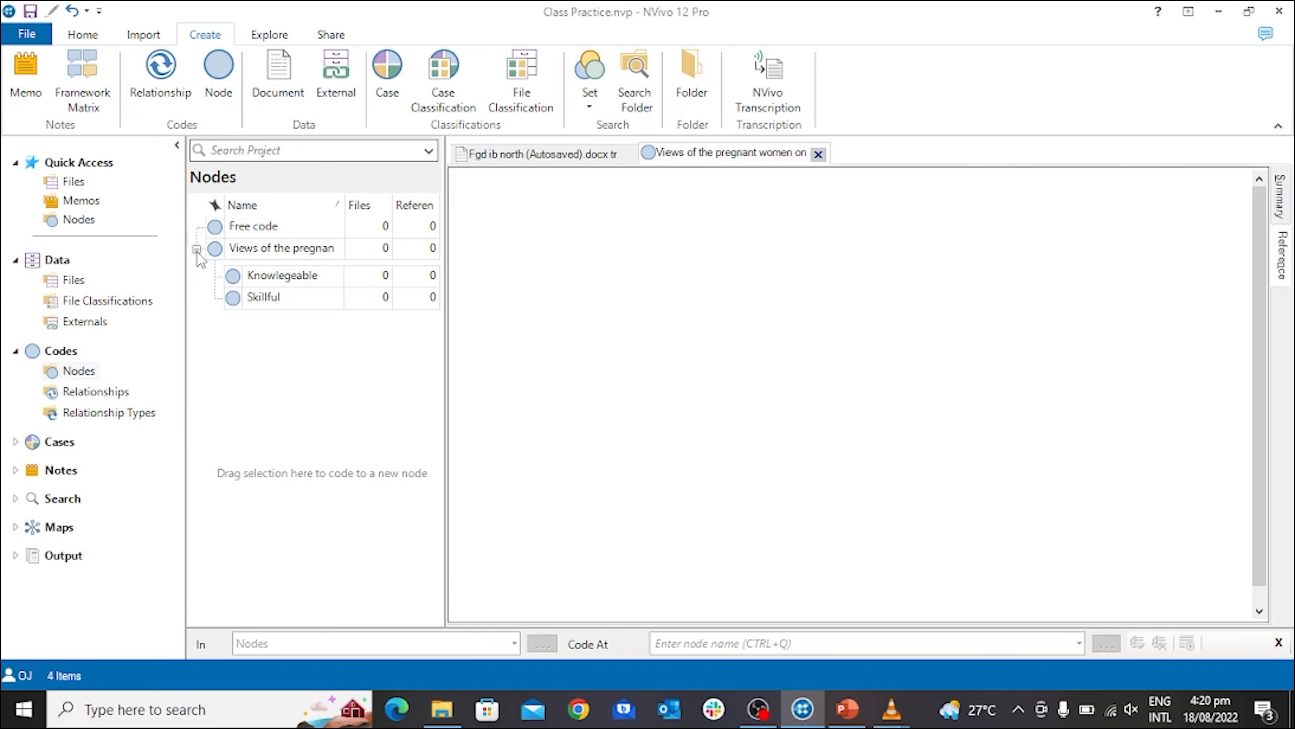
Show and hide the child nodes under "Views of the pregnant women on TBAs", ending with the node collapsed.
click(197, 250)
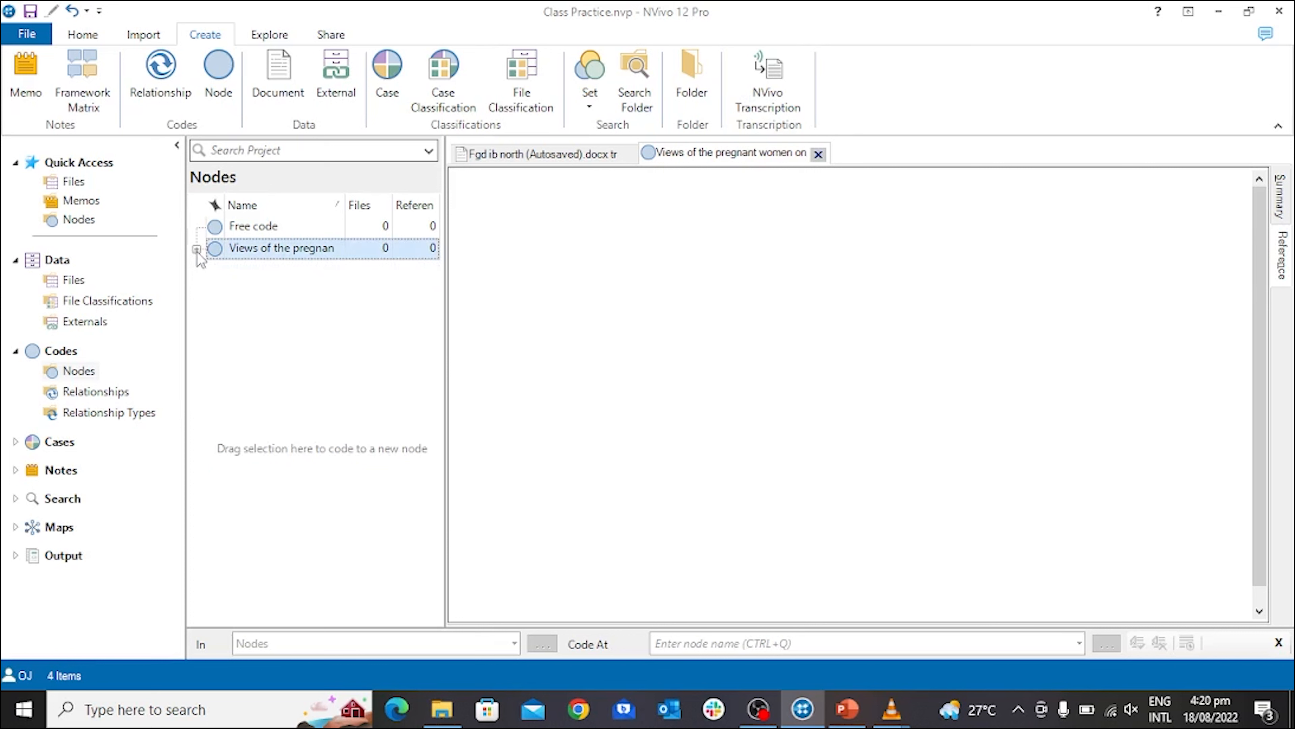
click(197, 250)
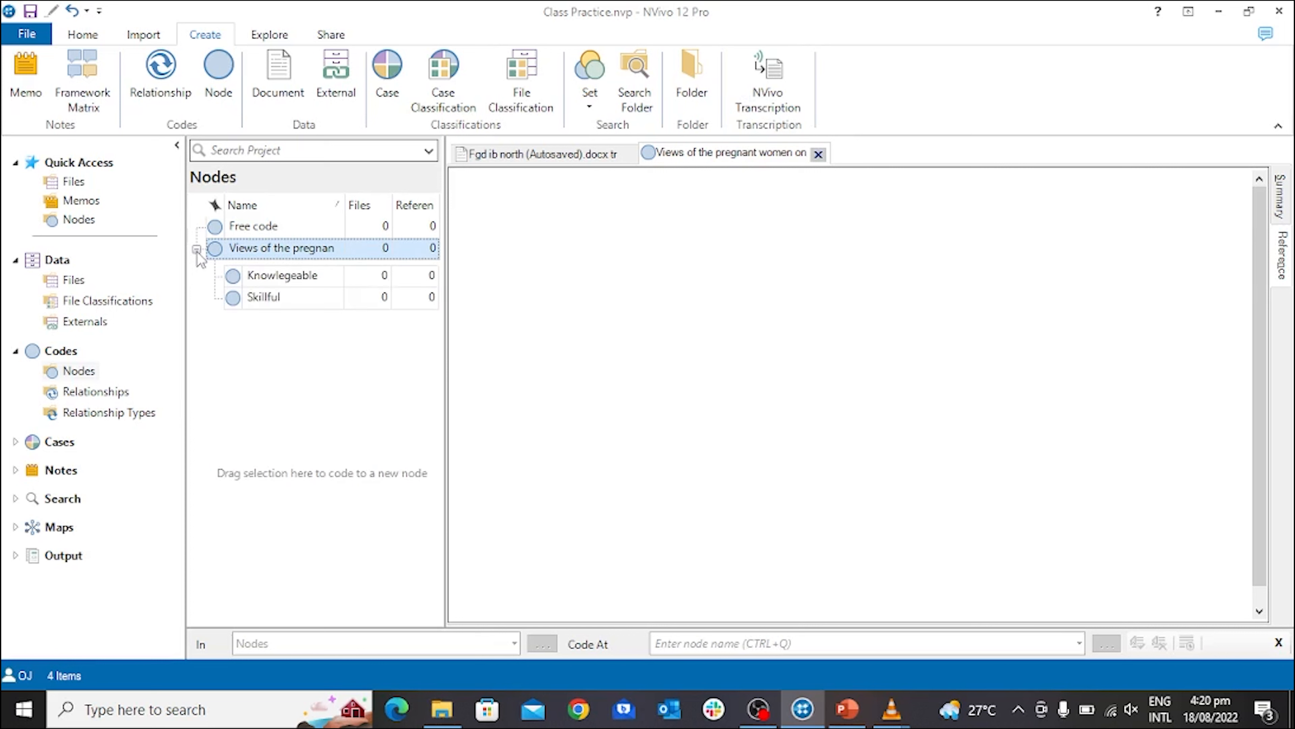
click(197, 250)
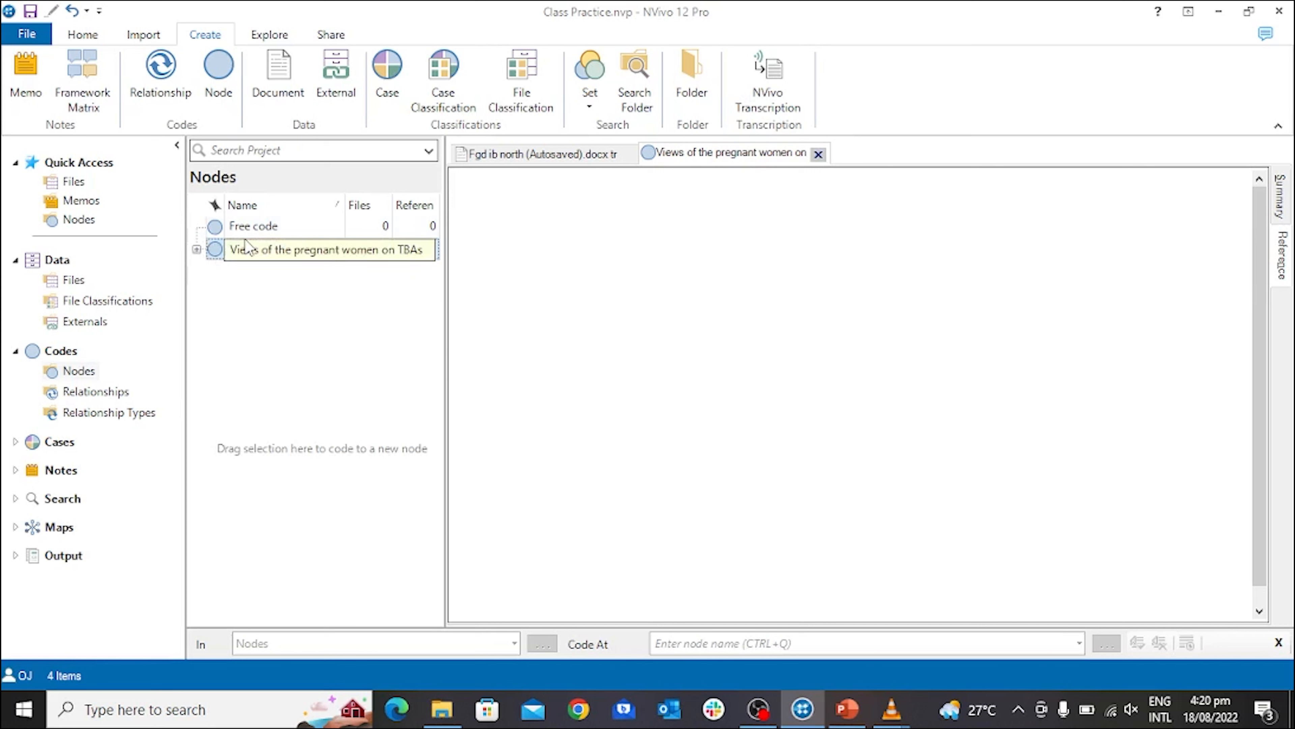
Delete the "Free code" node, accepting the reminder to save the project along the way.
click(263, 228)
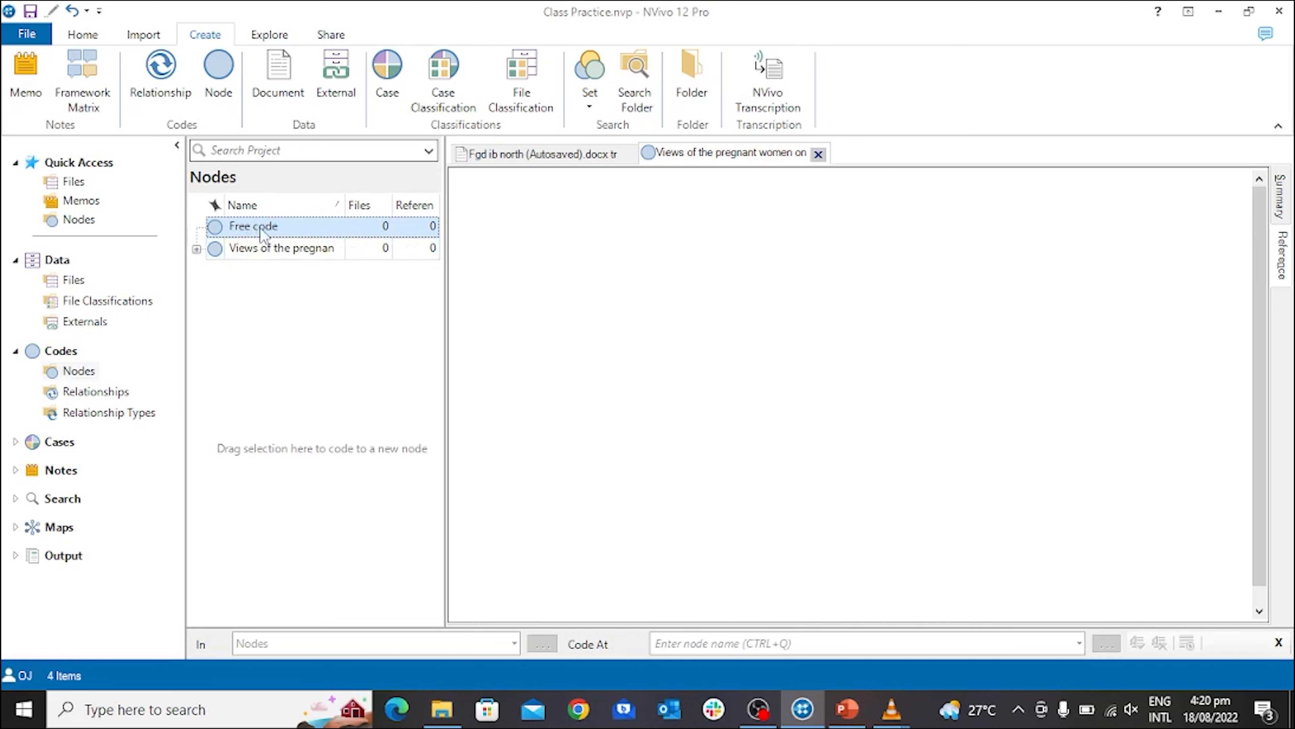
right_click(263, 231)
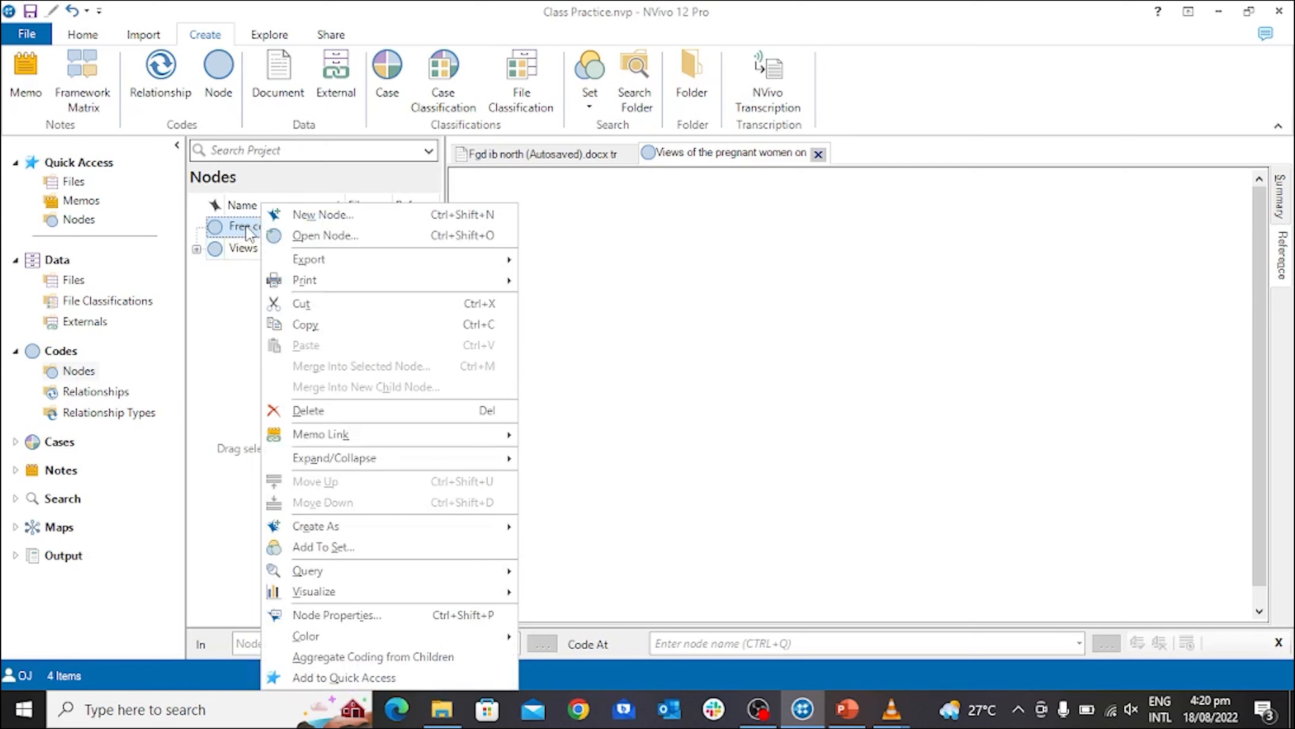
mouse_move(357, 458)
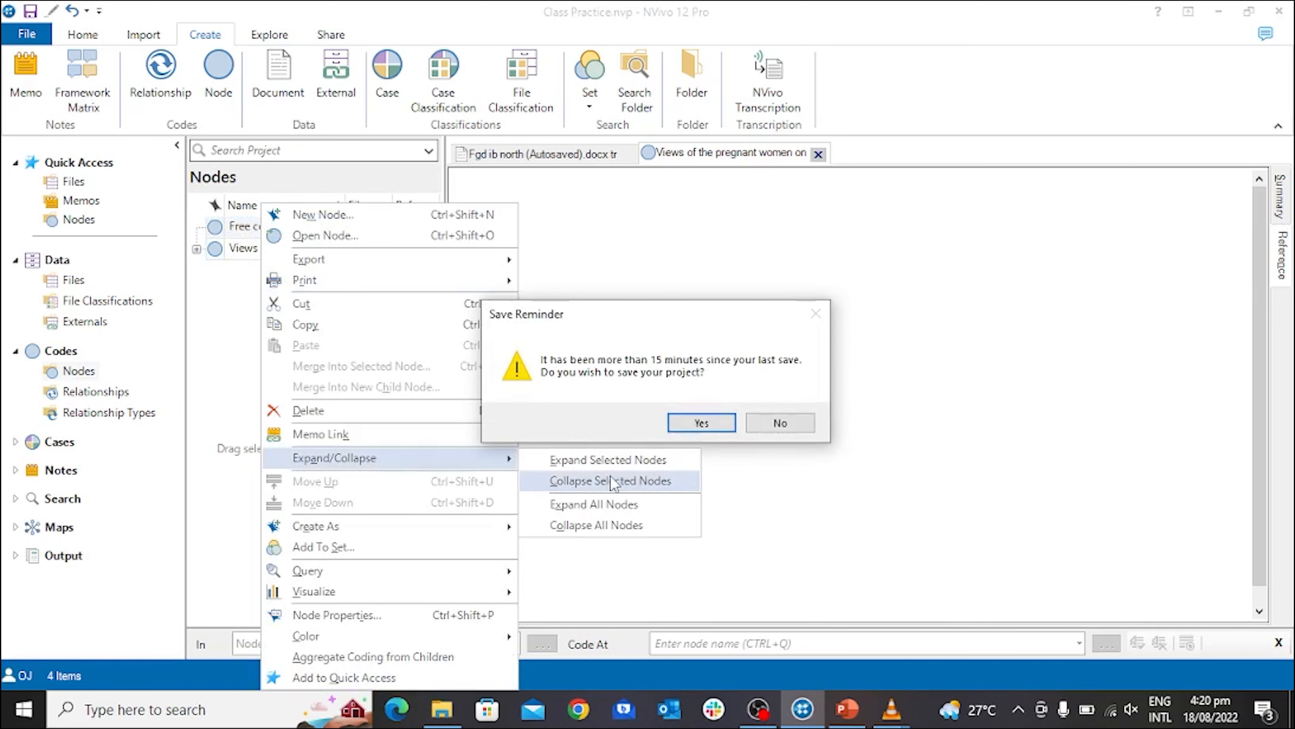
click(706, 422)
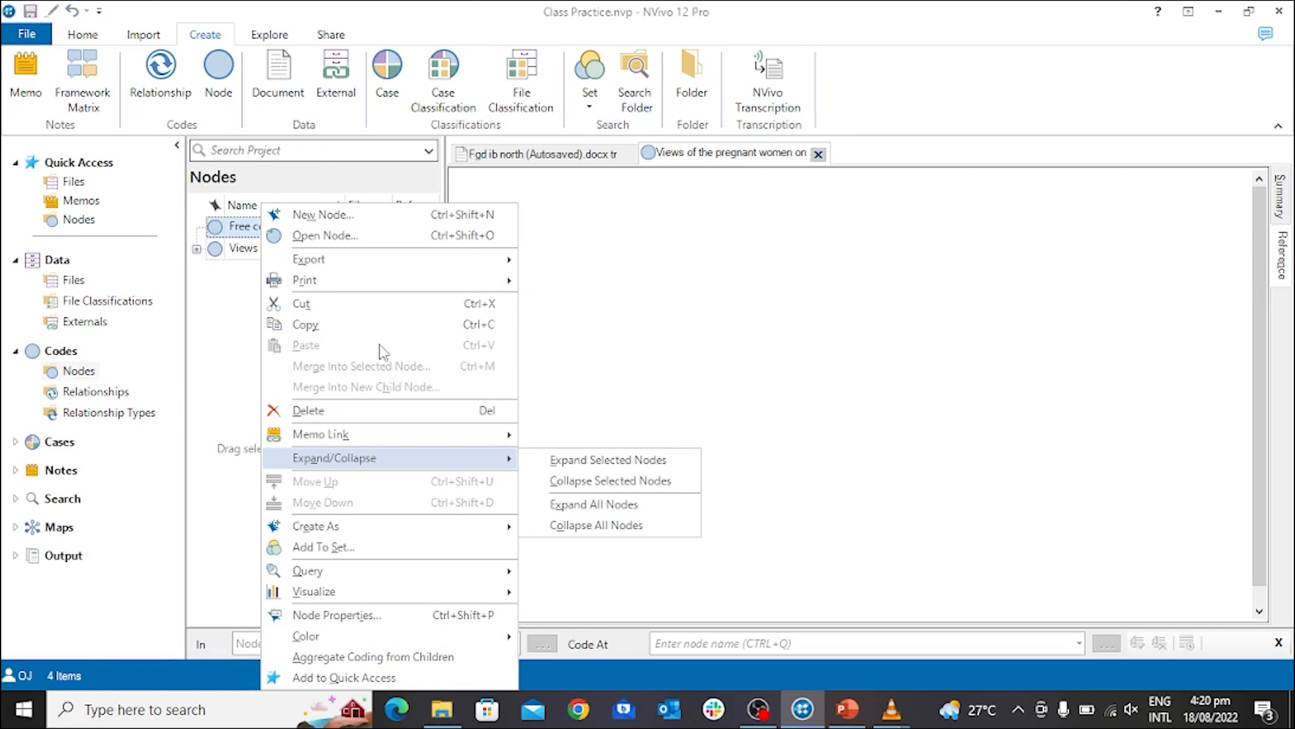
click(389, 415)
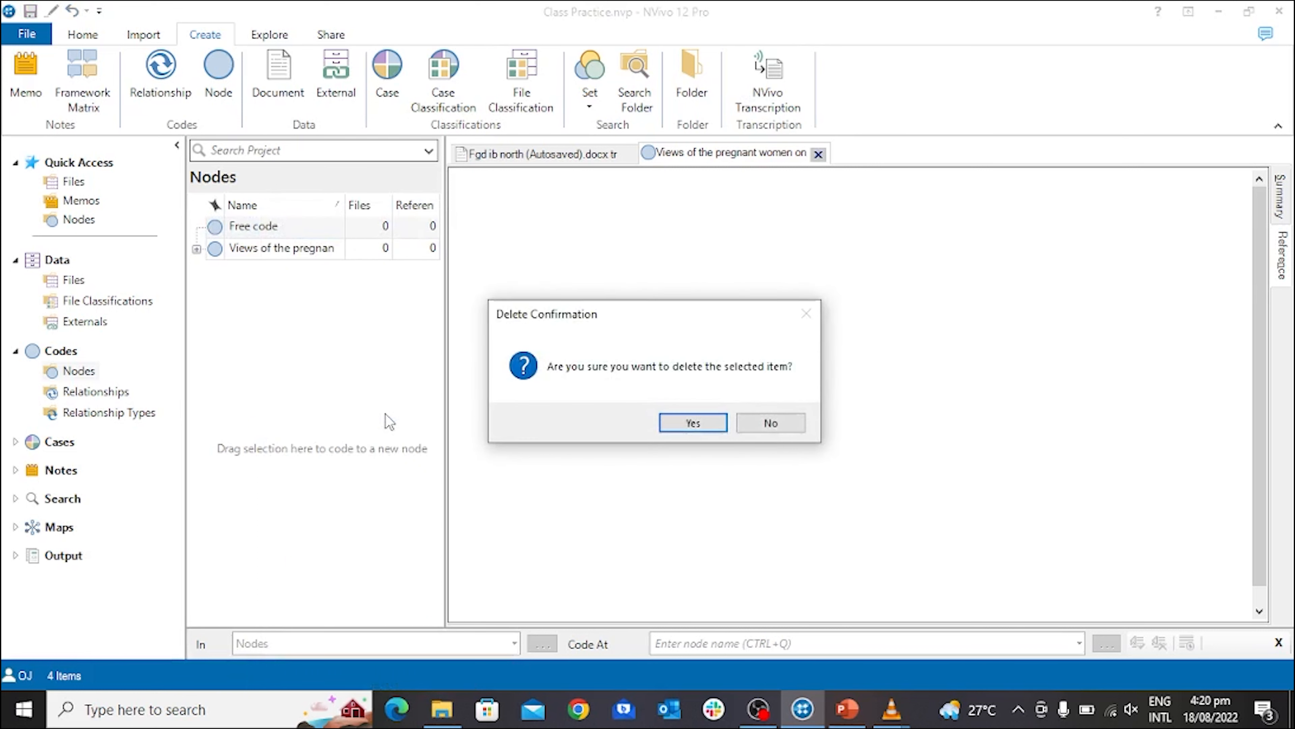
click(692, 423)
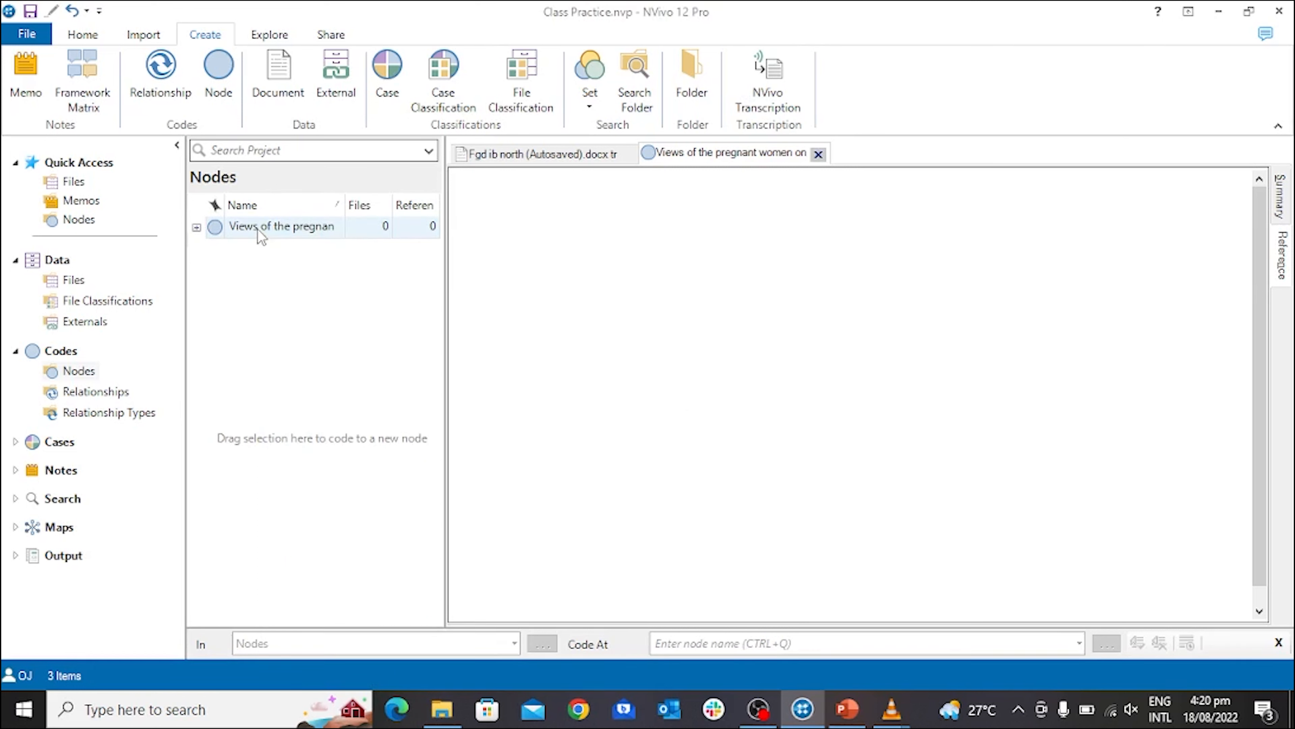
Bring up the "Fgd ib north (Autosaved).docx transcribed 1" document and expand the "Views of the pregnant women on TBAs" node.
click(532, 153)
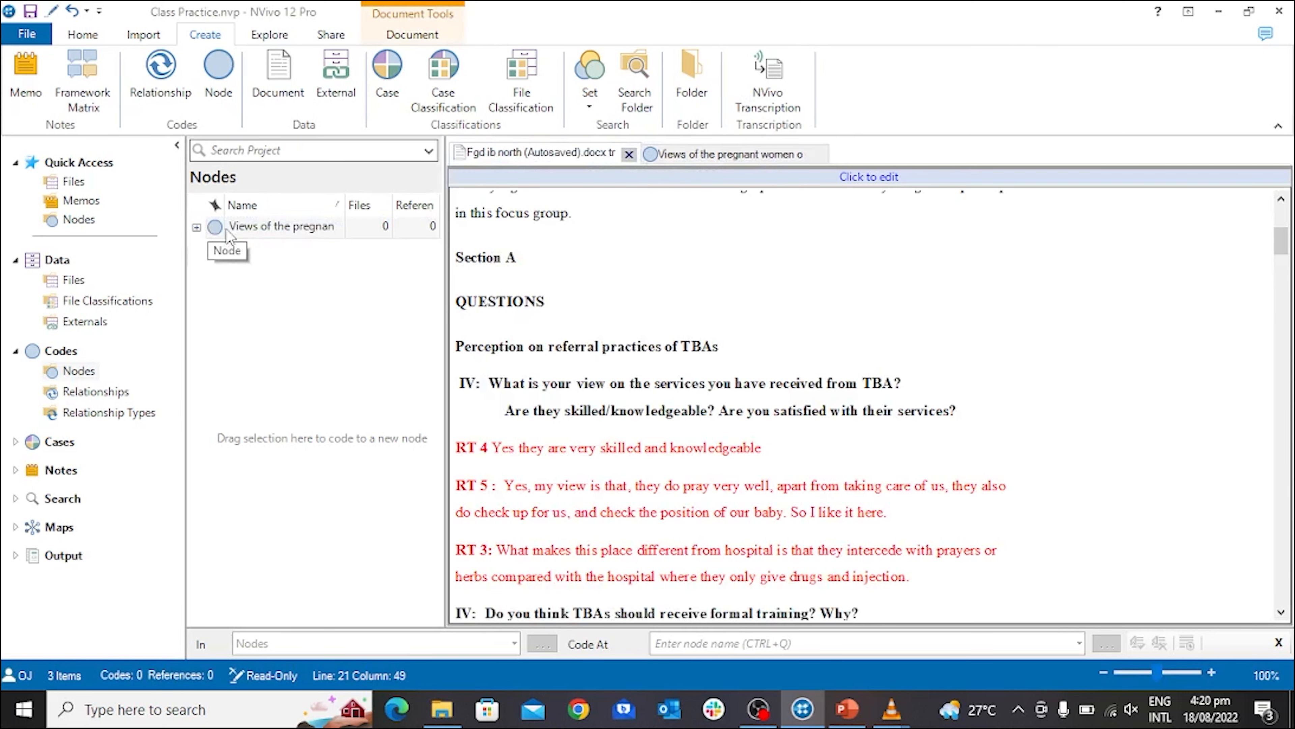
click(243, 229)
click(240, 231)
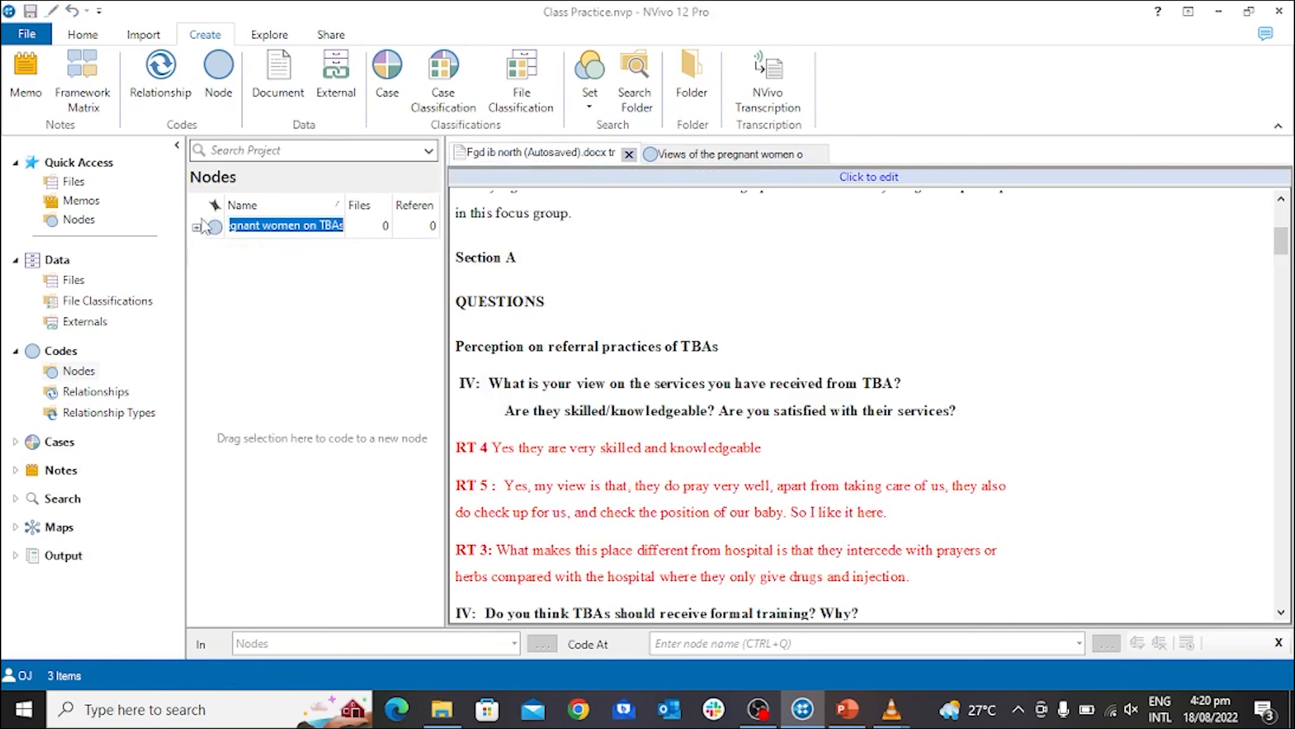
click(197, 228)
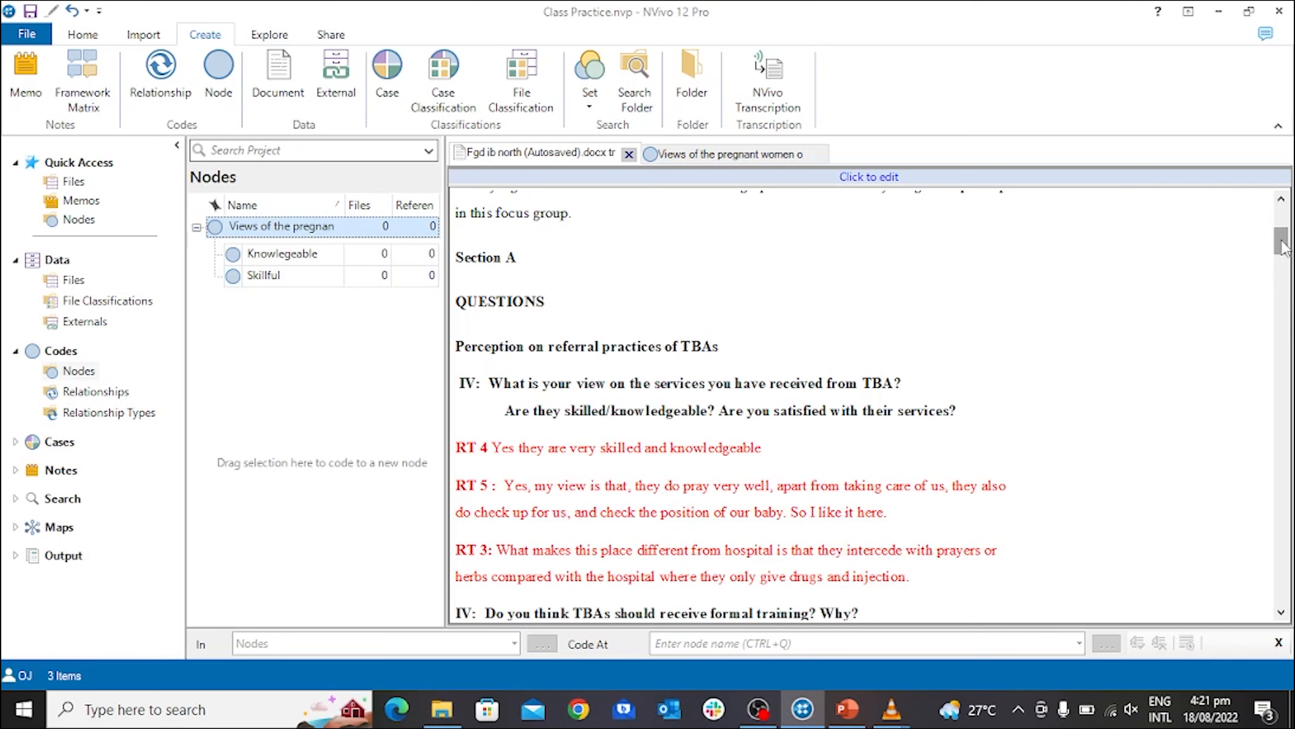
Code RT 4's phrase "Yes they are very skilled" to the Skillful child node.
drag(1281, 249, 1282, 260)
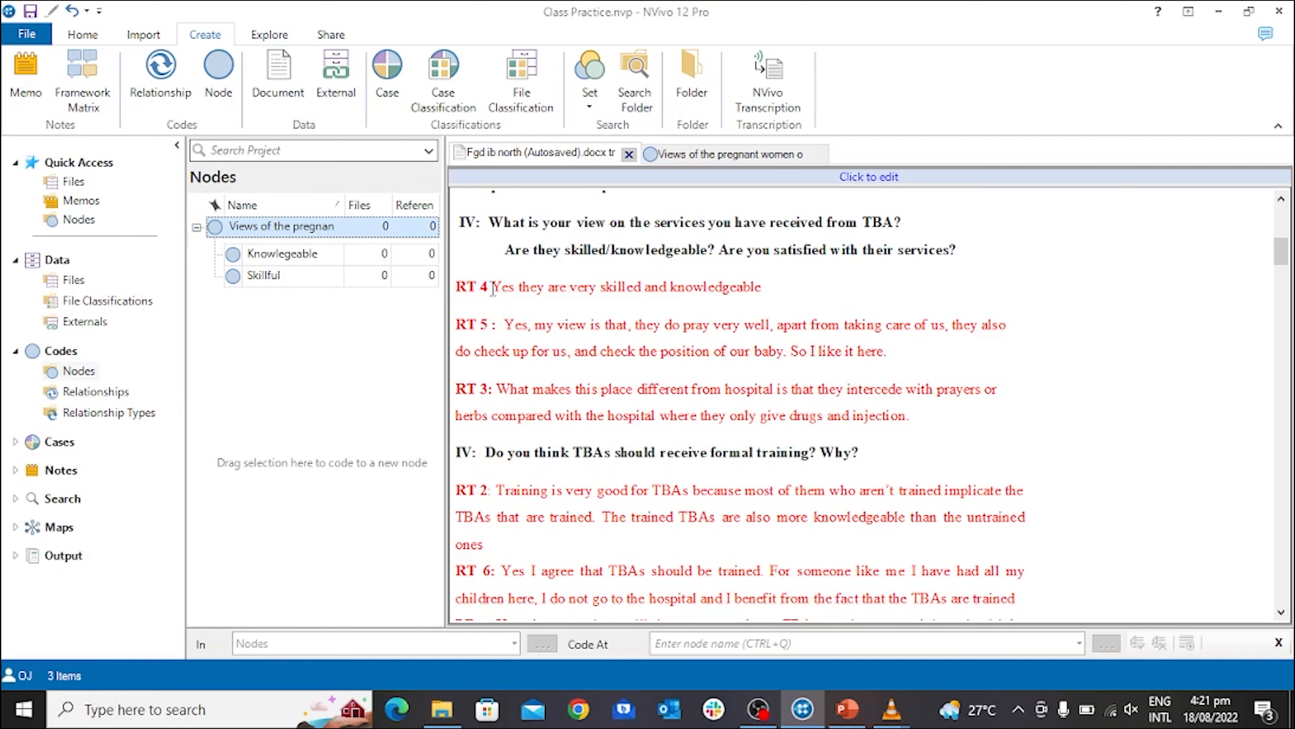
click(492, 288)
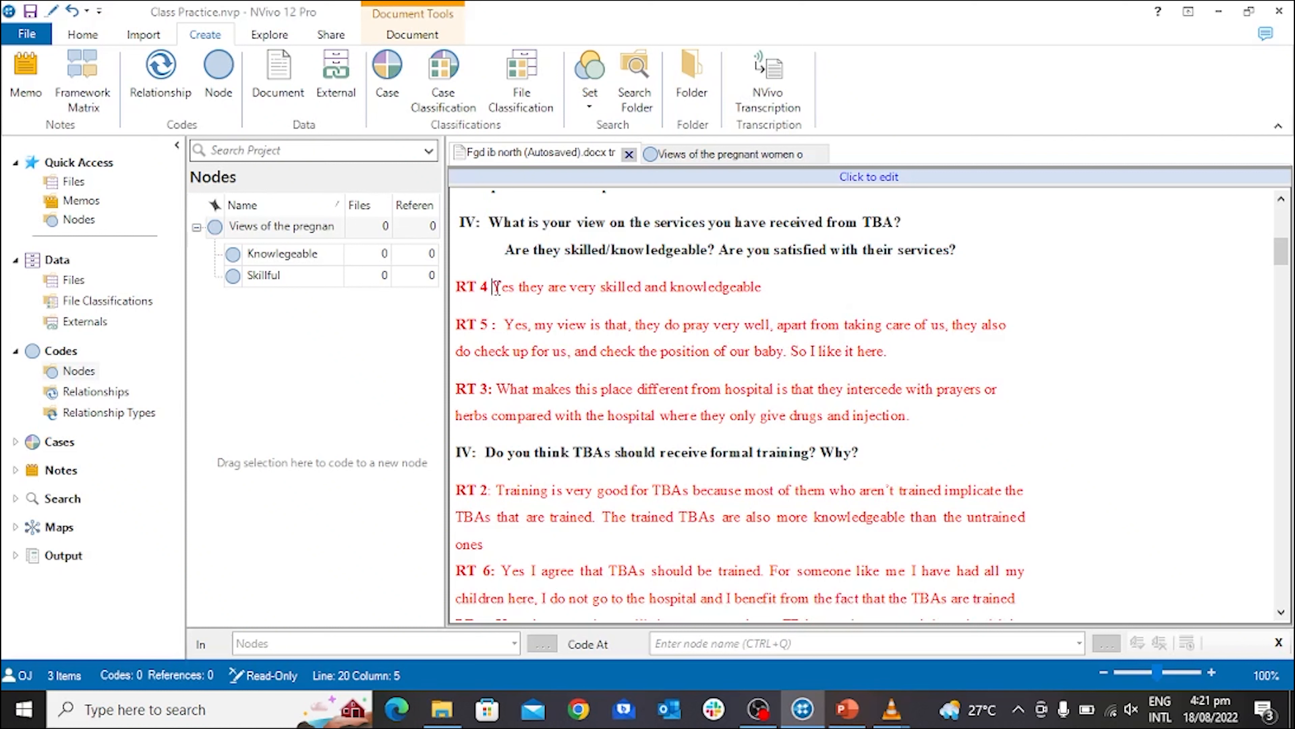
drag(492, 287, 642, 278)
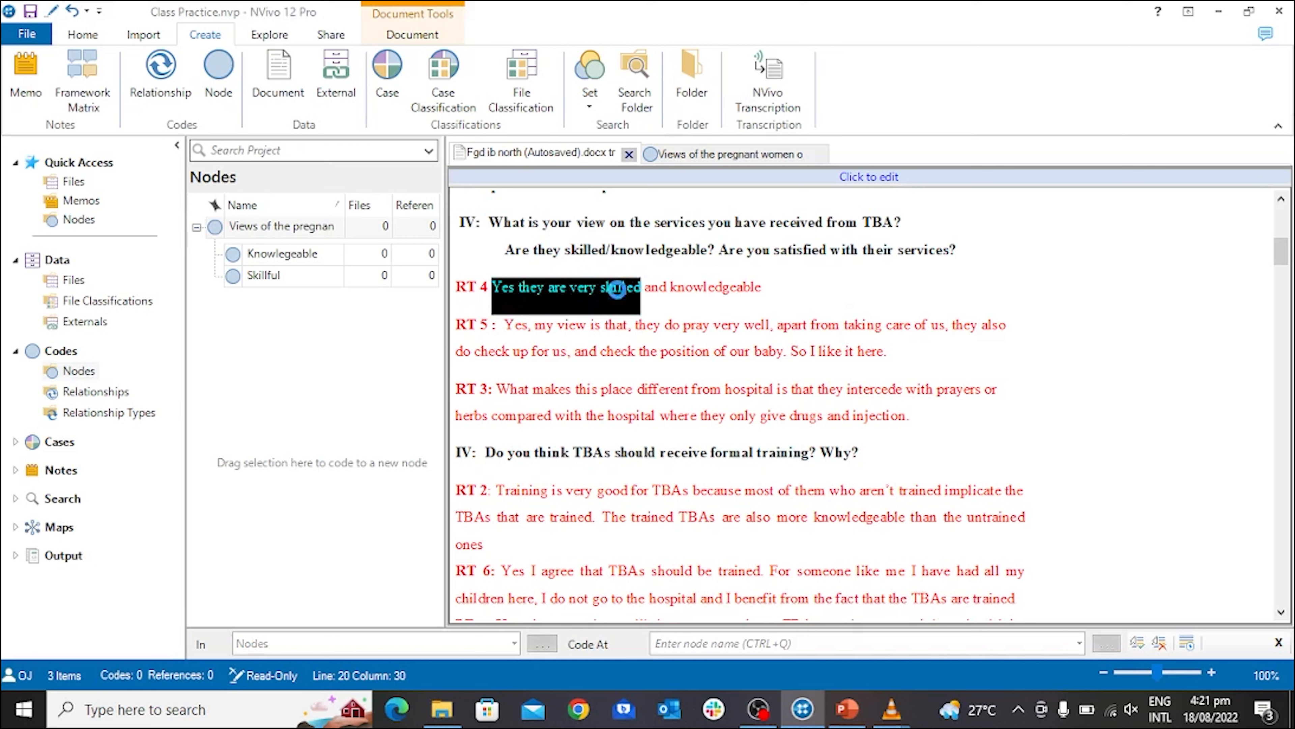
drag(575, 293, 333, 279)
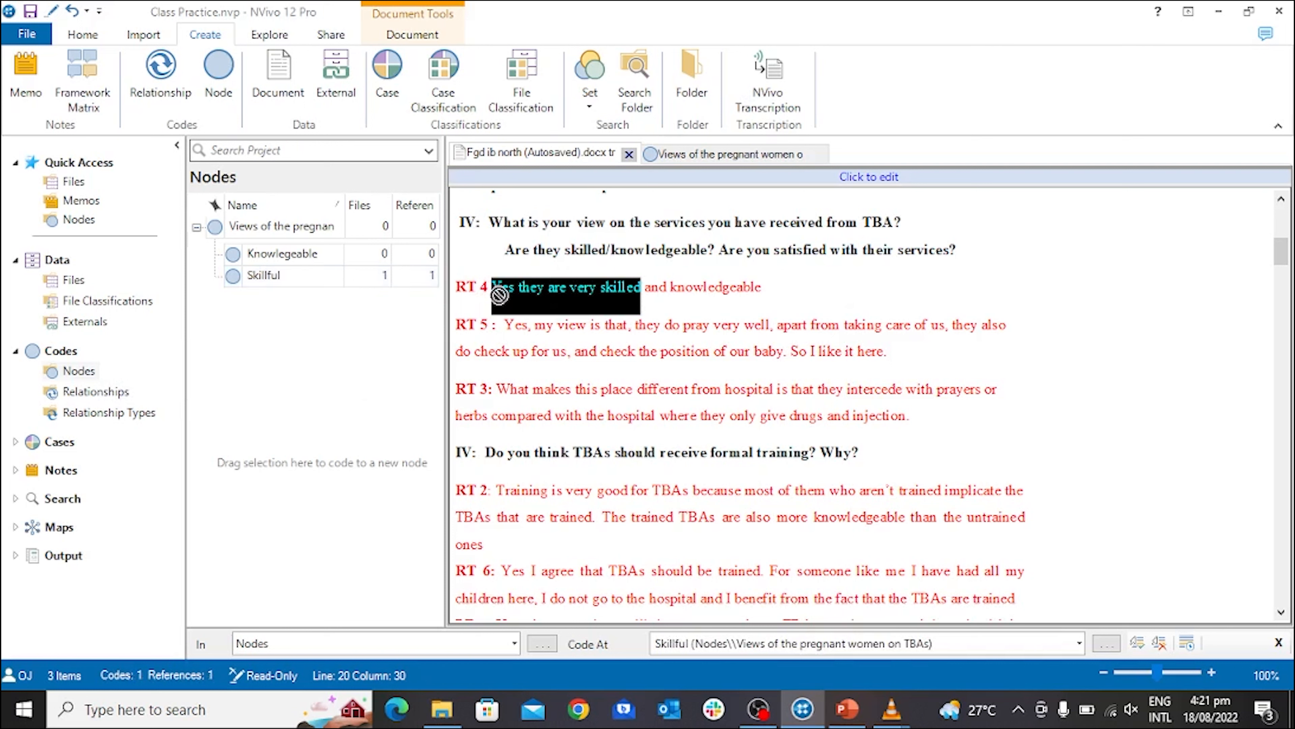
Code RT 4's answer through "very skilled and knowledgeable" to the Knowlegeable child node.
click(490, 289)
drag(490, 288, 645, 286)
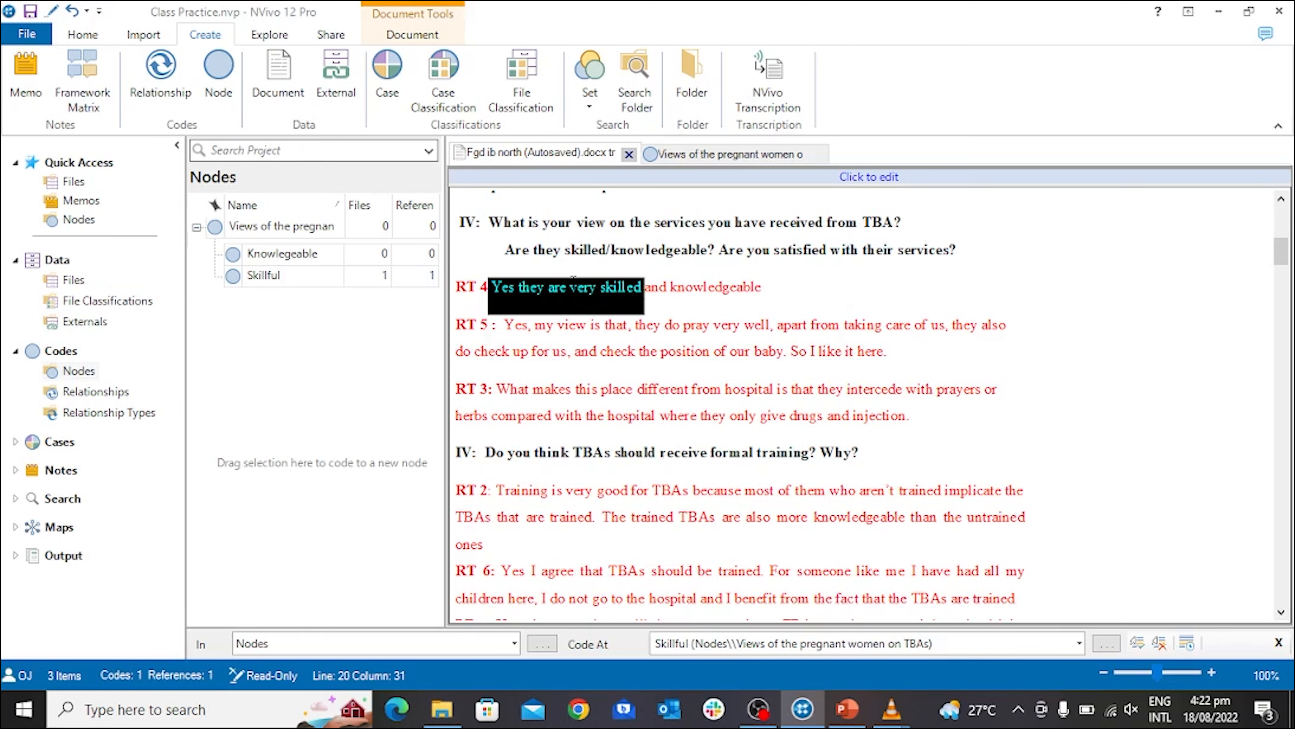
click(644, 289)
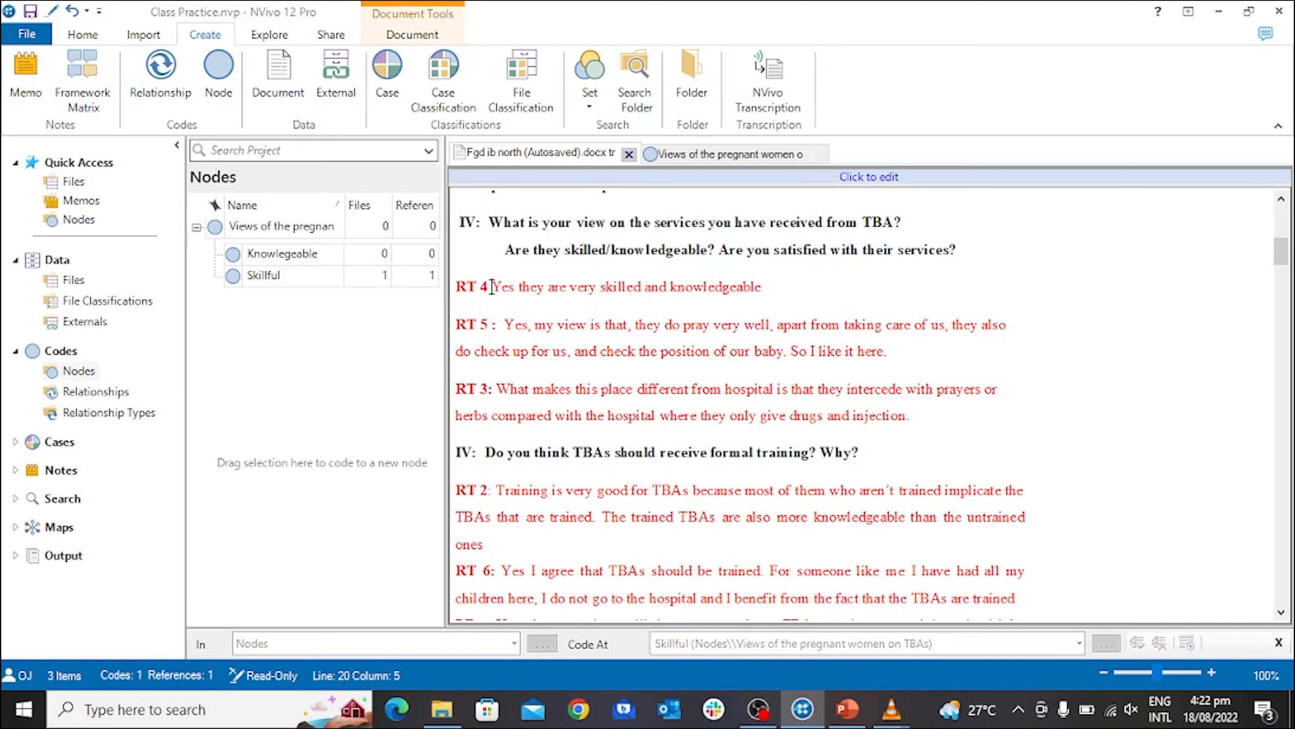
drag(493, 287, 351, 256)
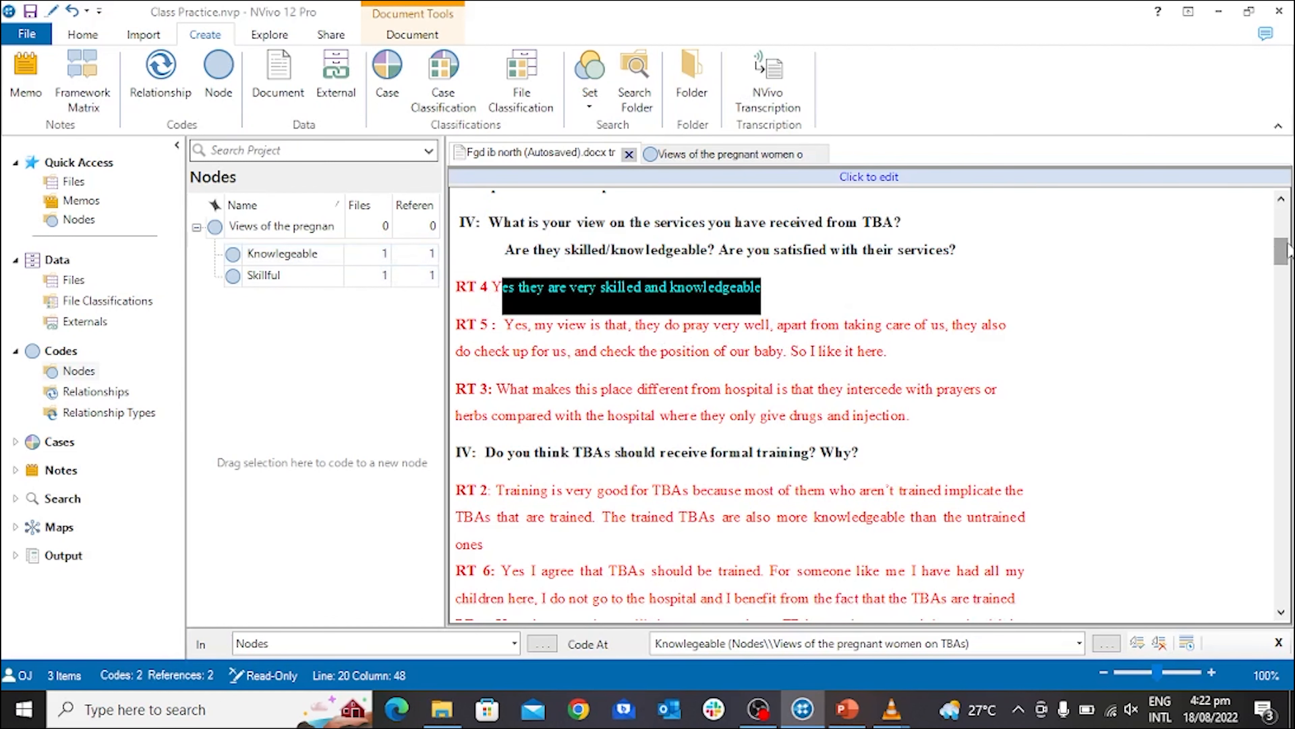
Create a child node named "Prayerful" under "Views of the pregnant women on TBAs".
scroll(1287, 253, down, 2)
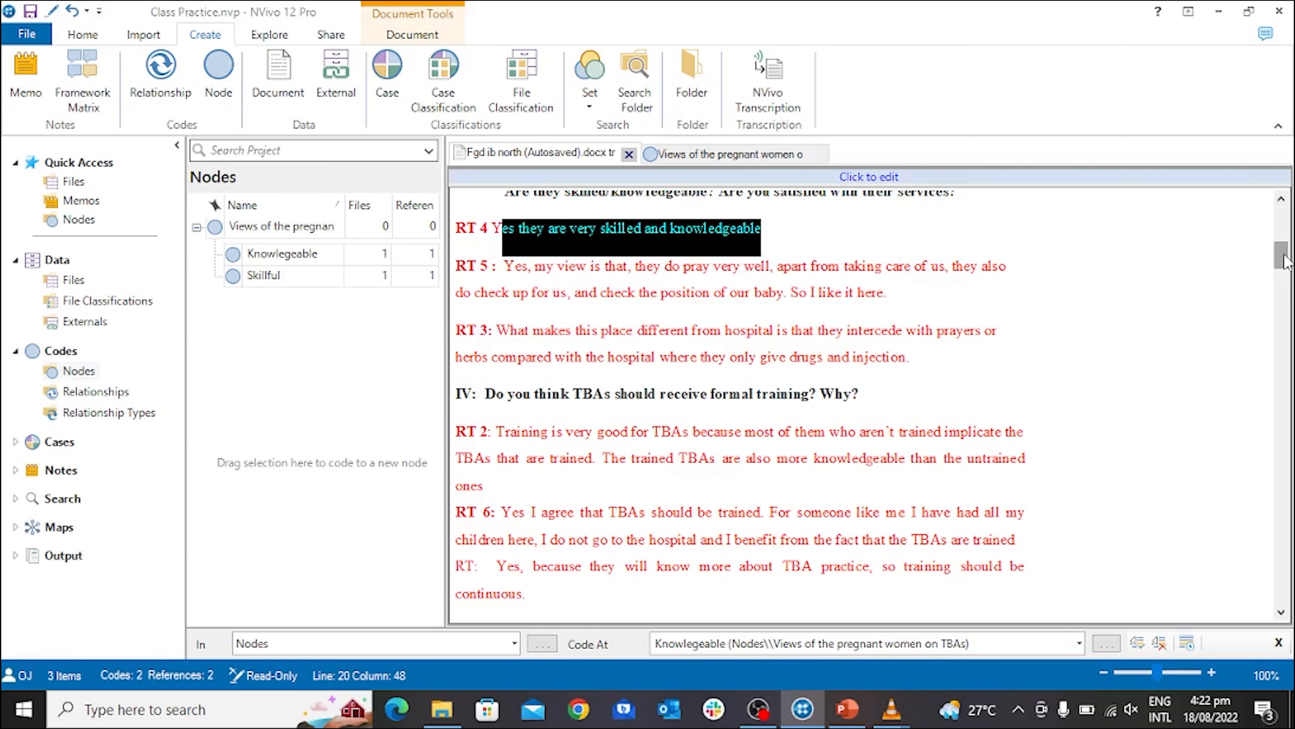
drag(1285, 253, 1285, 252)
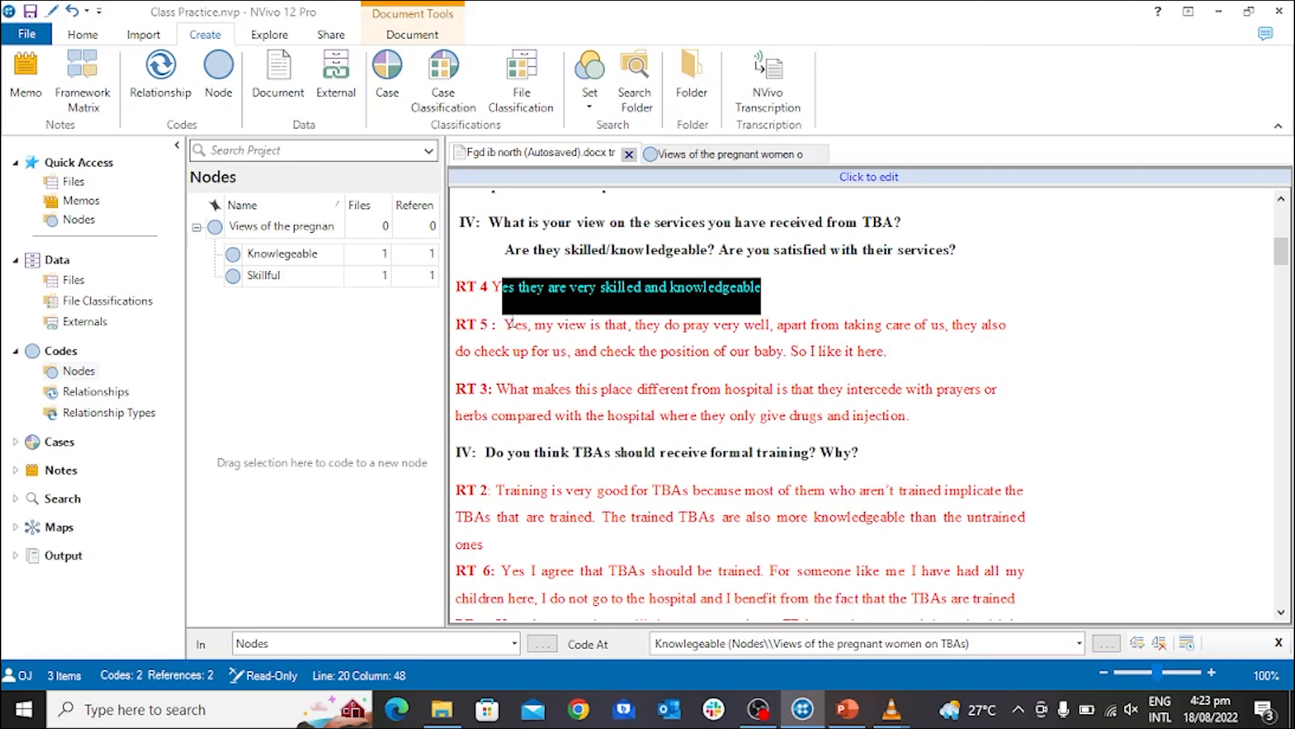
click(297, 231)
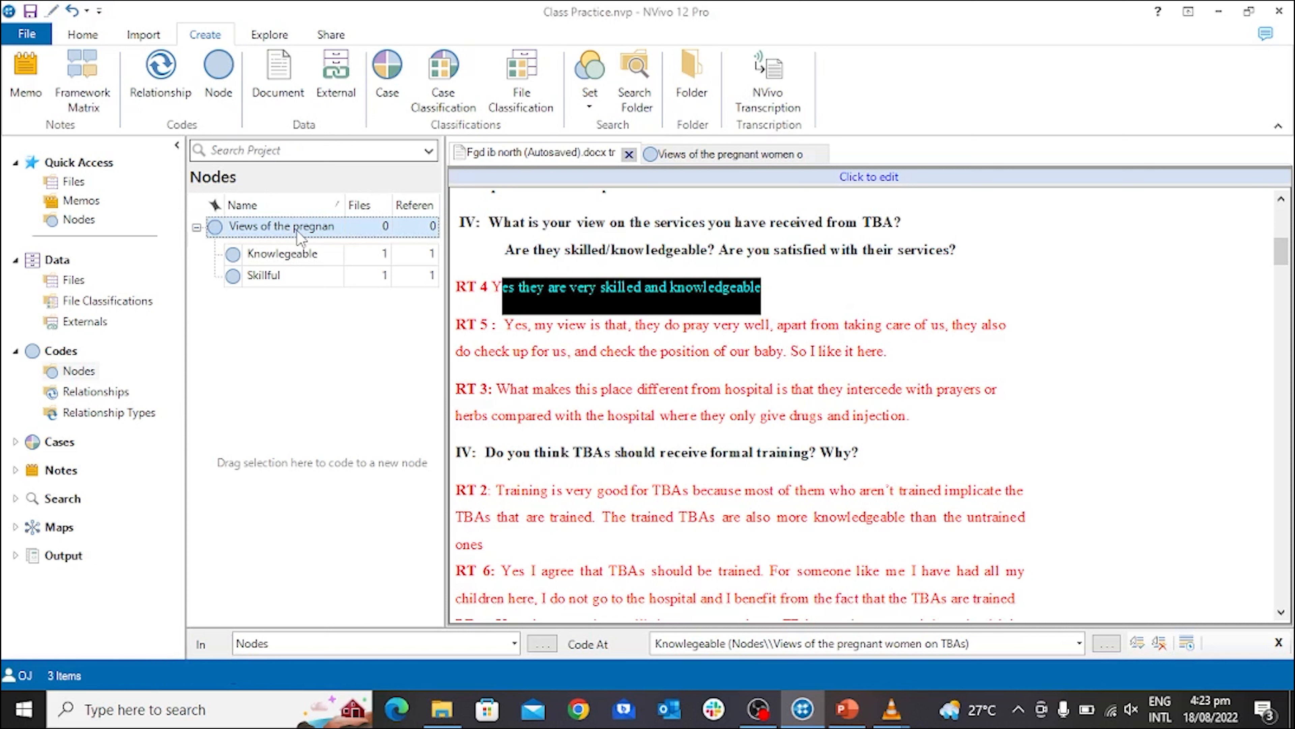
right_click(299, 236)
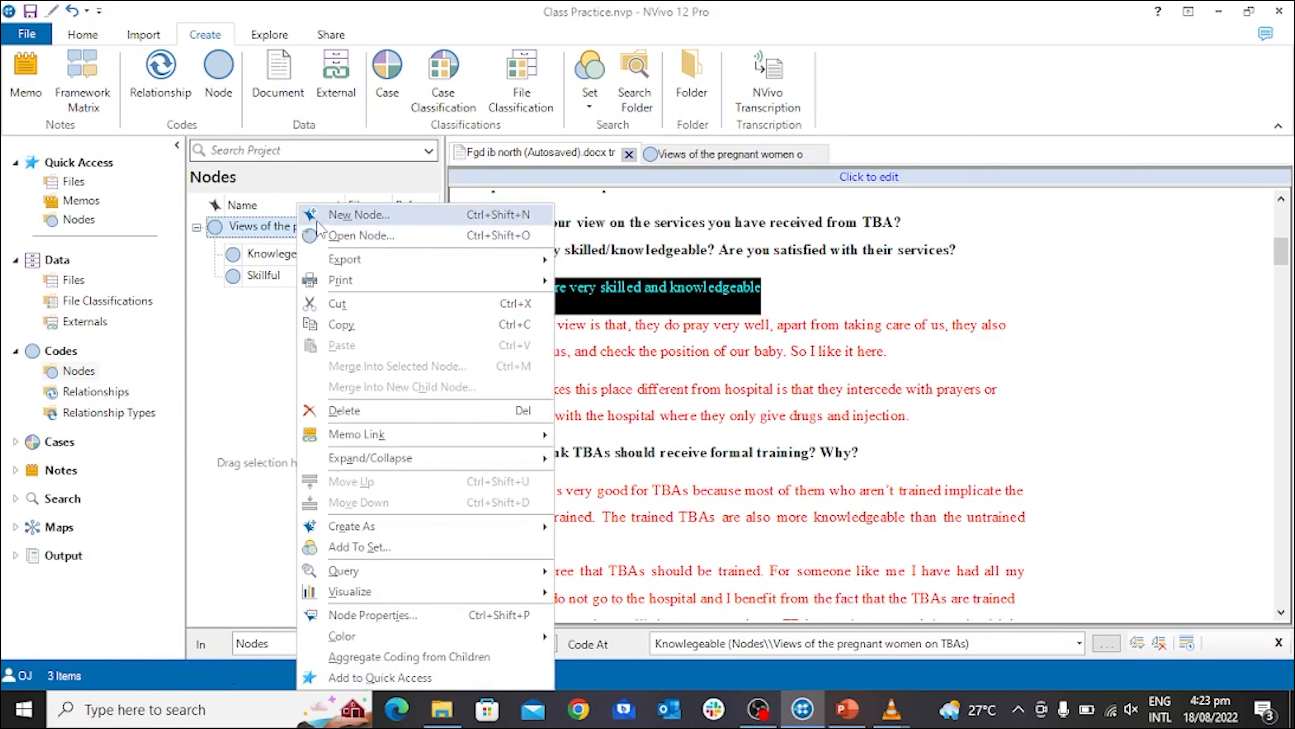
click(360, 215)
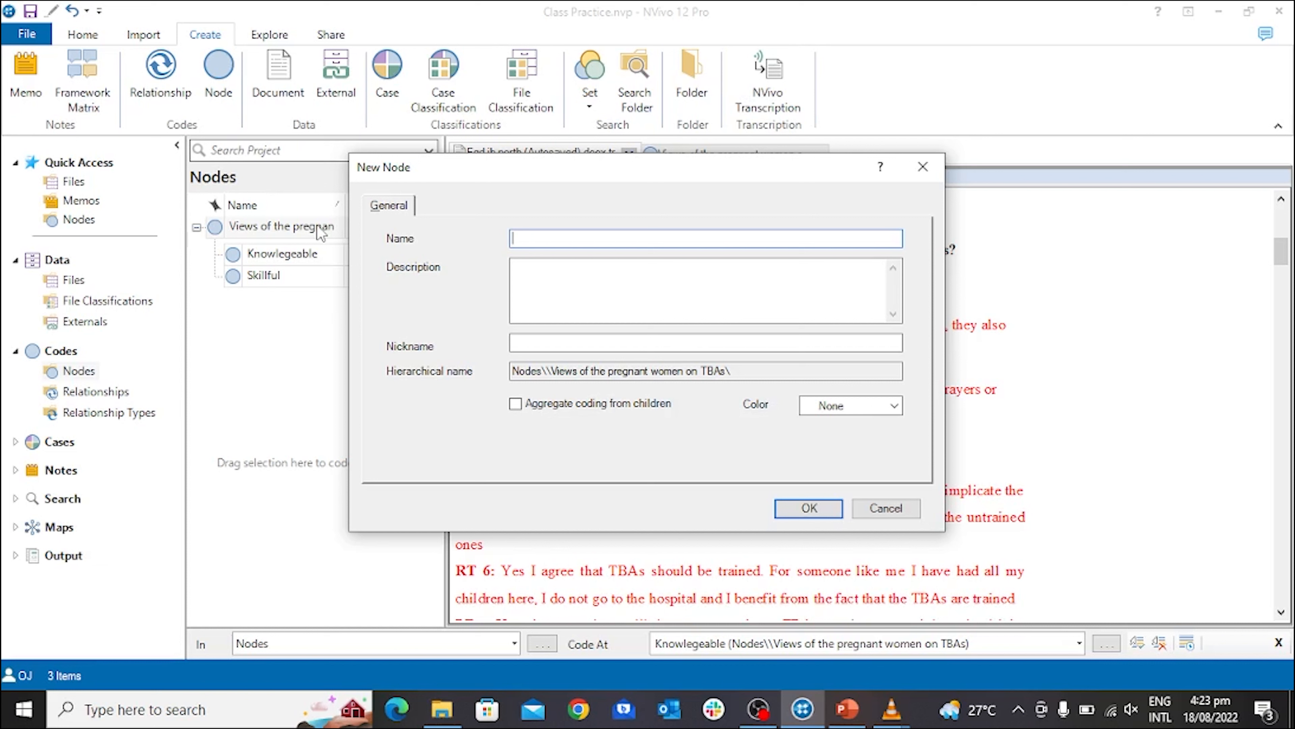
text(Prayerful)
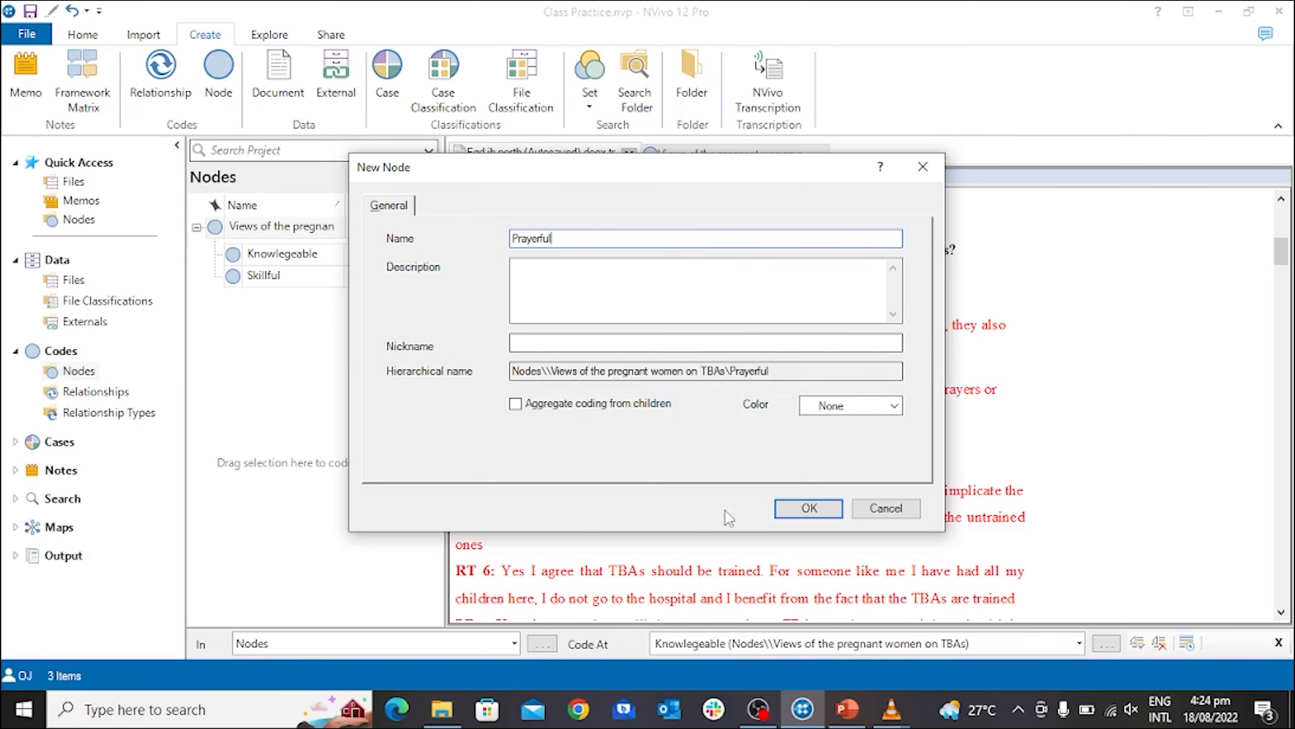
click(794, 506)
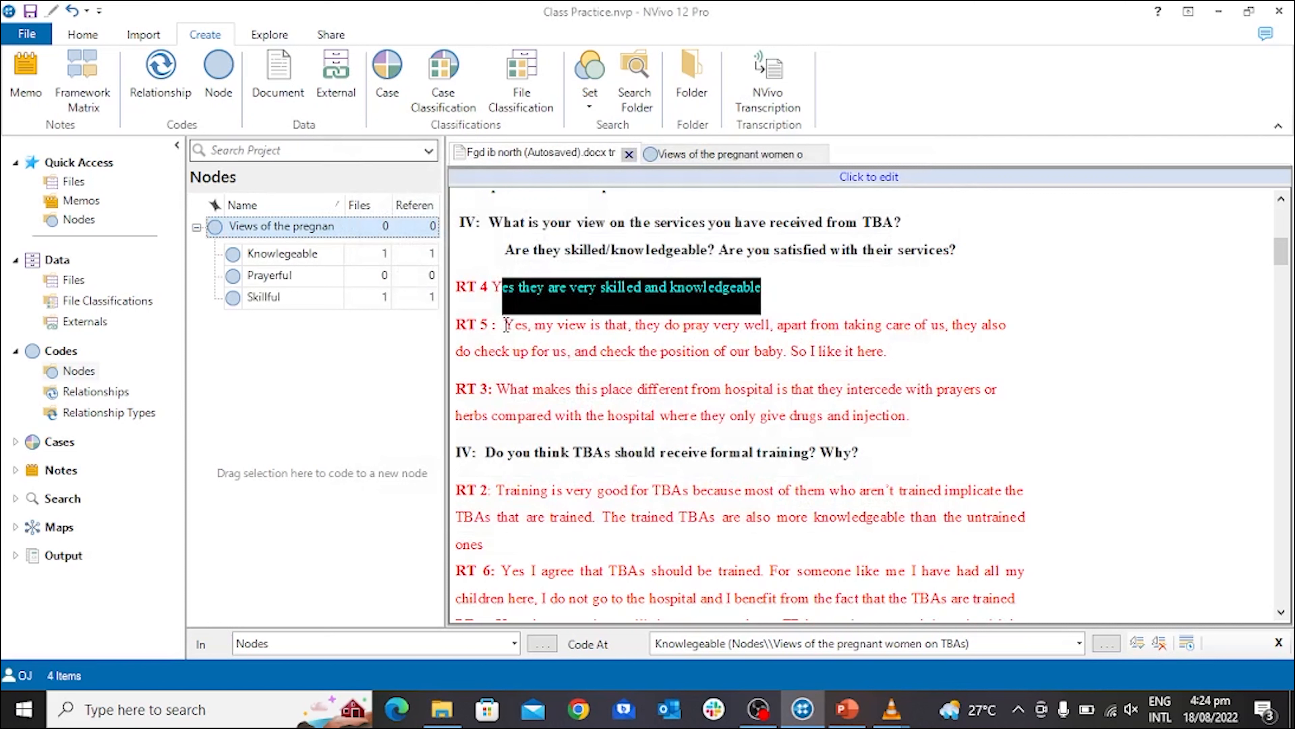
Code RT 5's phrase "Yes, my view is that, they do pray very well" to the Prayerful node.
drag(504, 324, 772, 325)
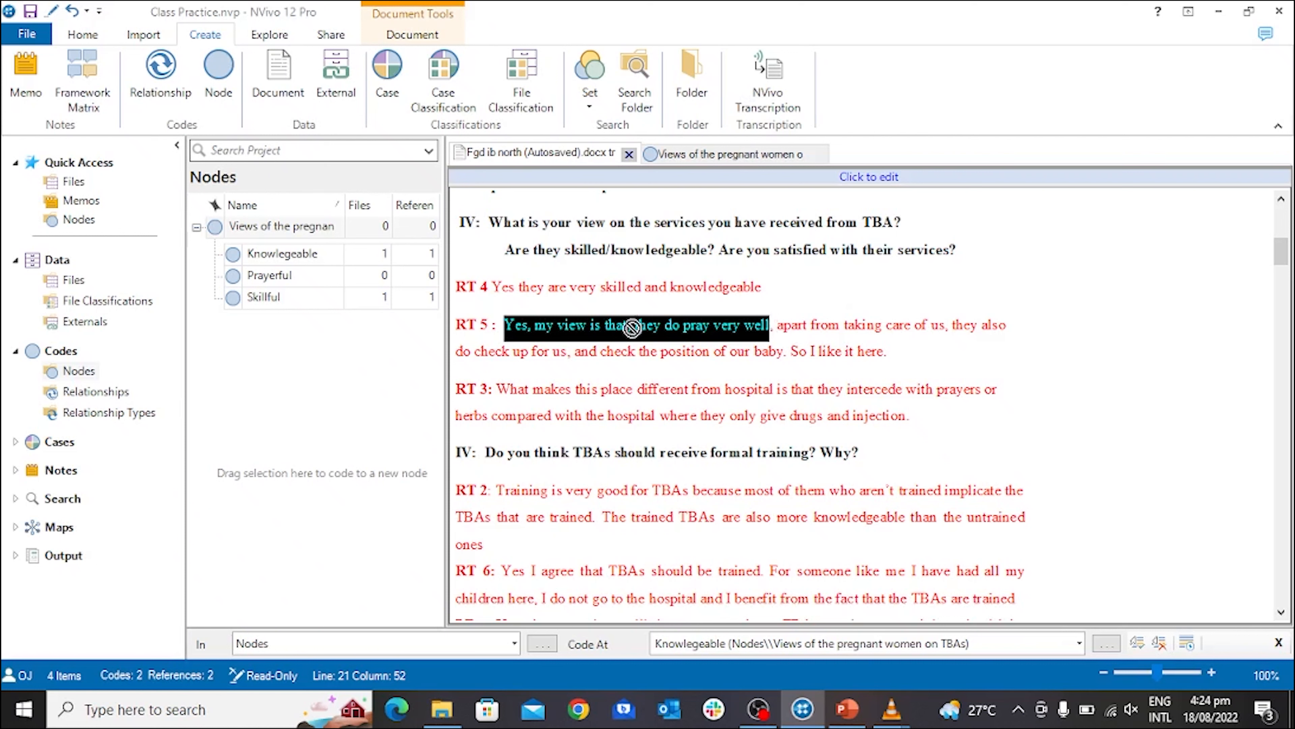
drag(615, 329, 345, 281)
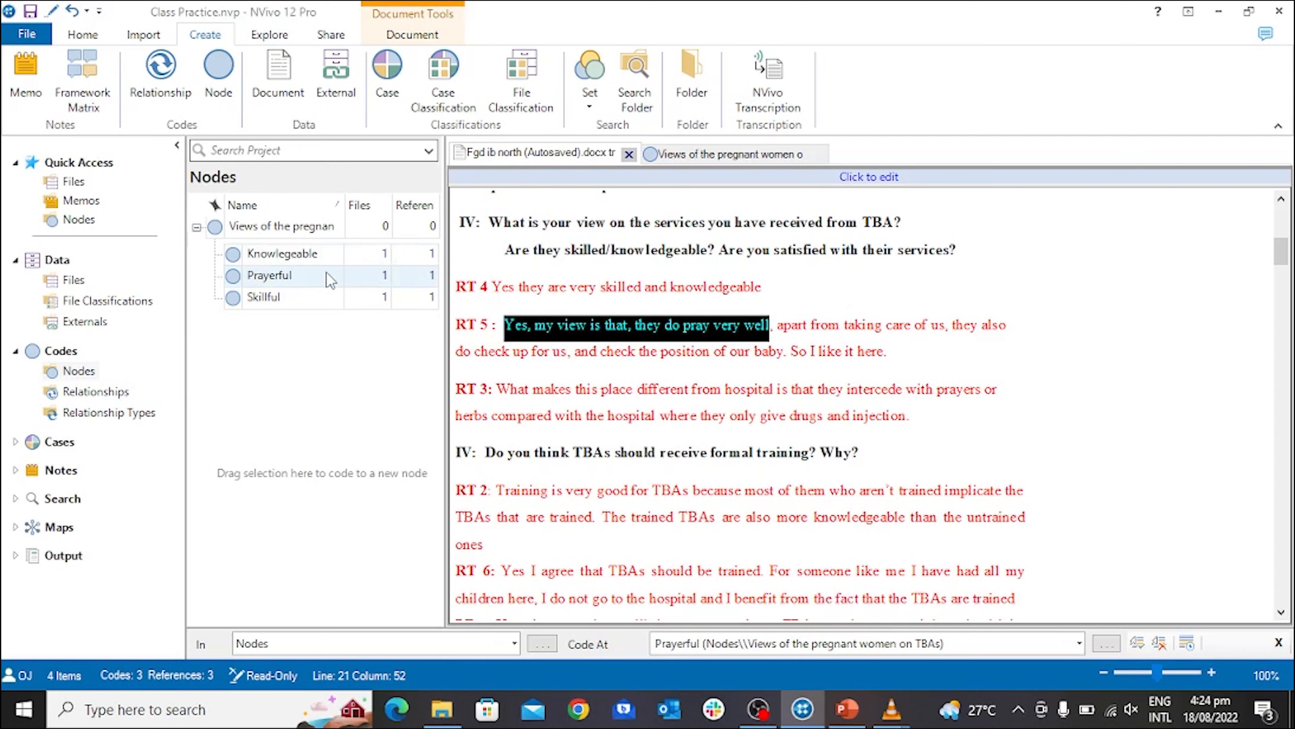
Turn on Aggregate Coding from Children for the "Views of the pregnant women on TBAs" parent node.
click(312, 231)
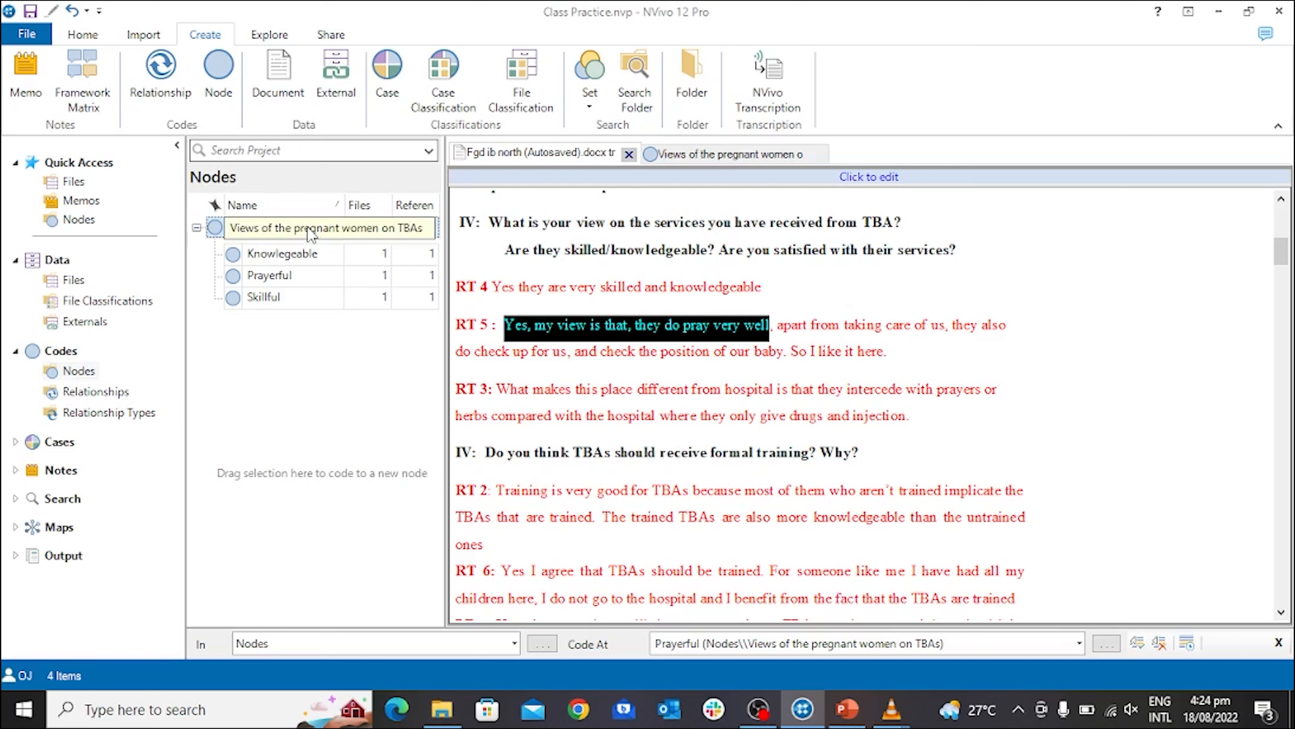
right_click(282, 231)
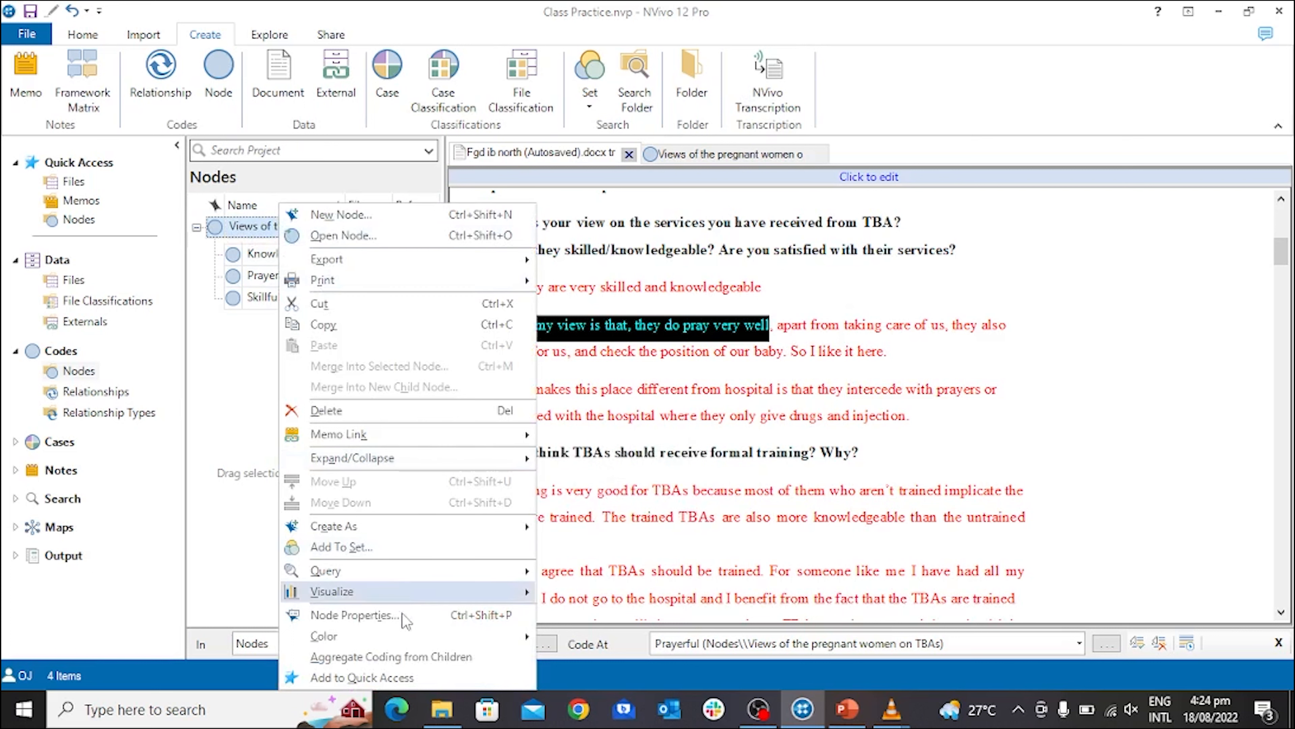
click(406, 661)
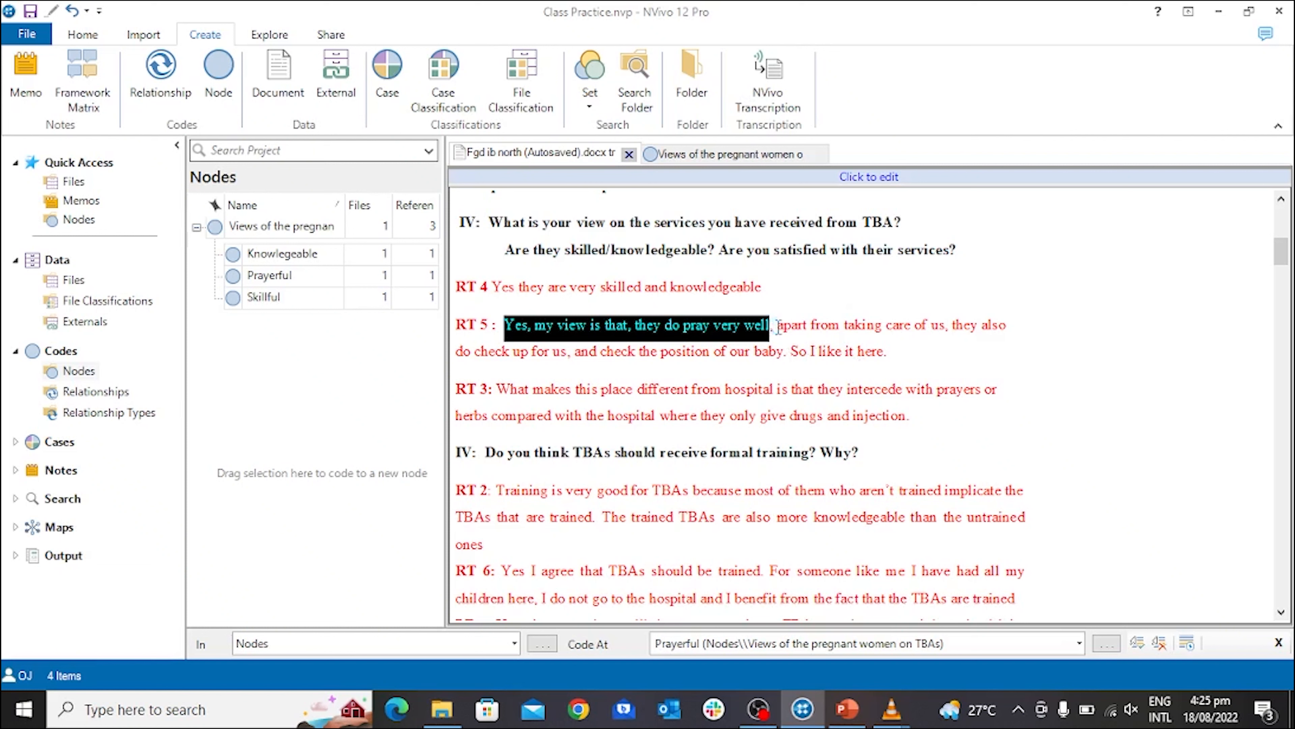
Code RT 5's passage from "apart from taking care of us" to "position of our baby" to the Skillful node, and select that node.
drag(779, 325, 320, 311)
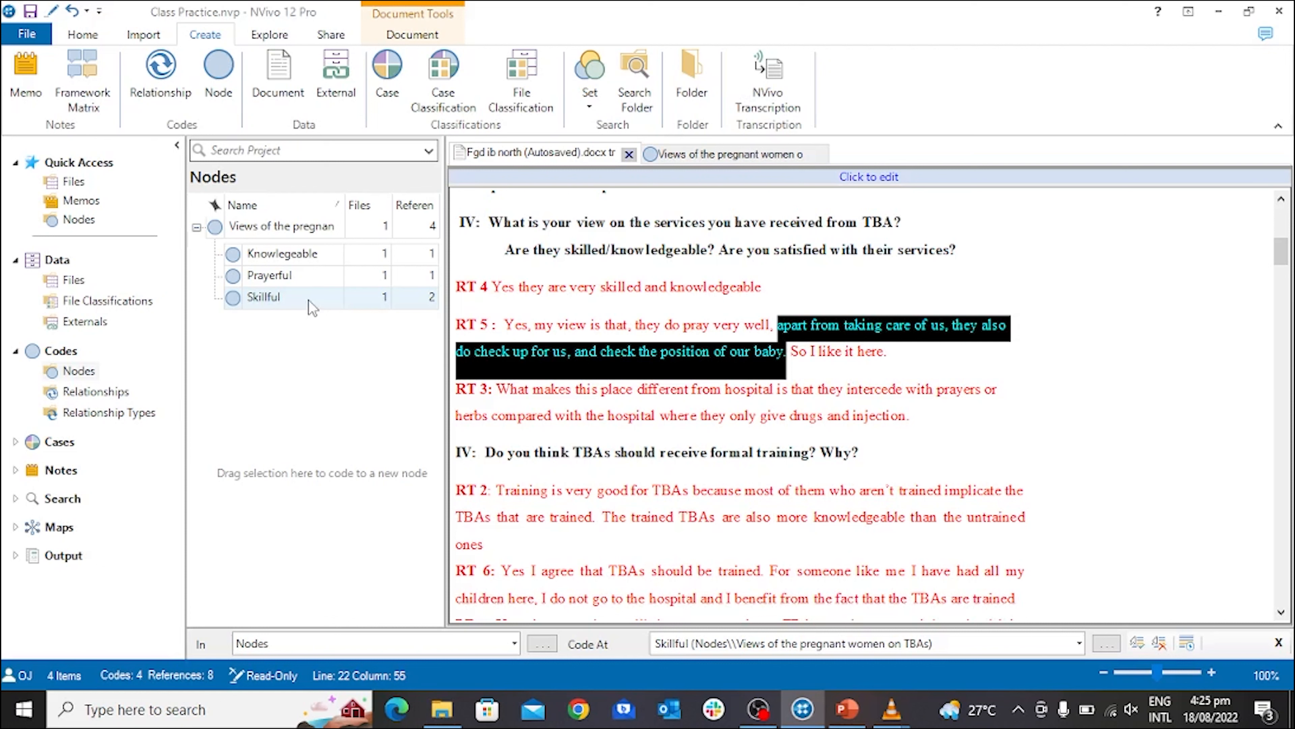
click(309, 302)
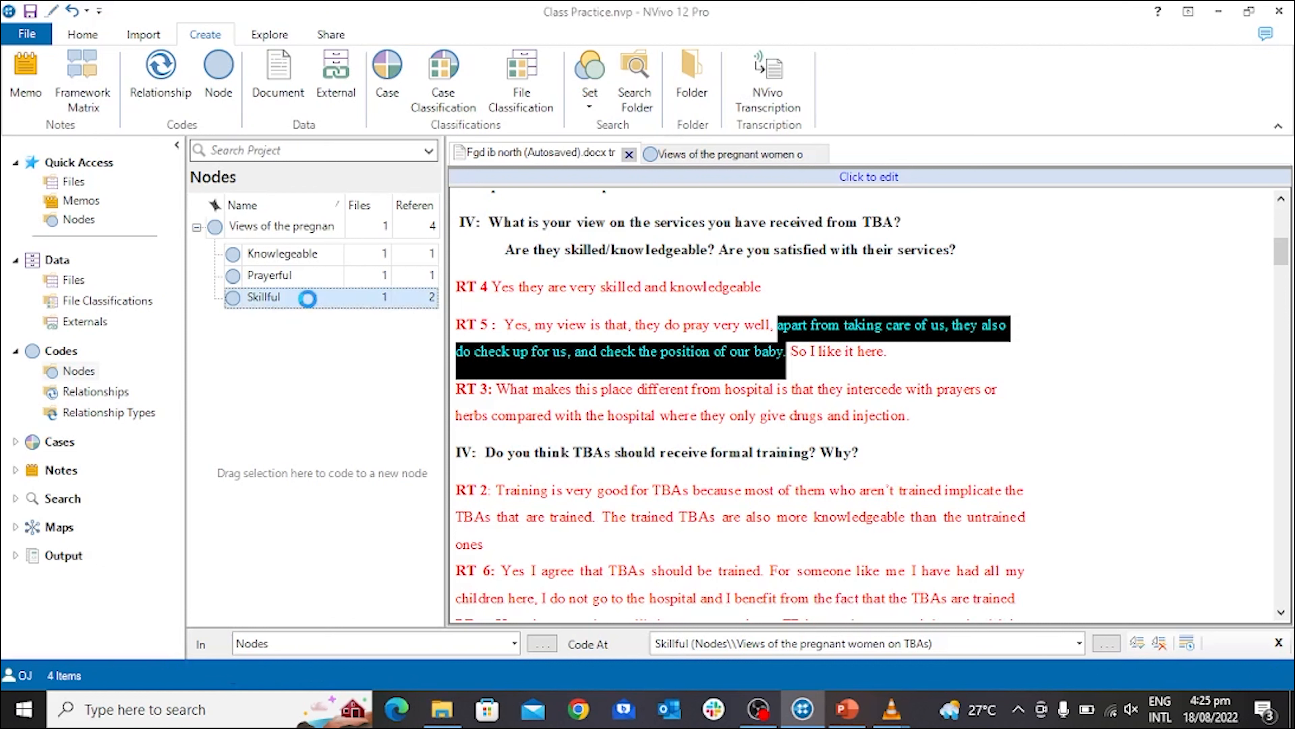